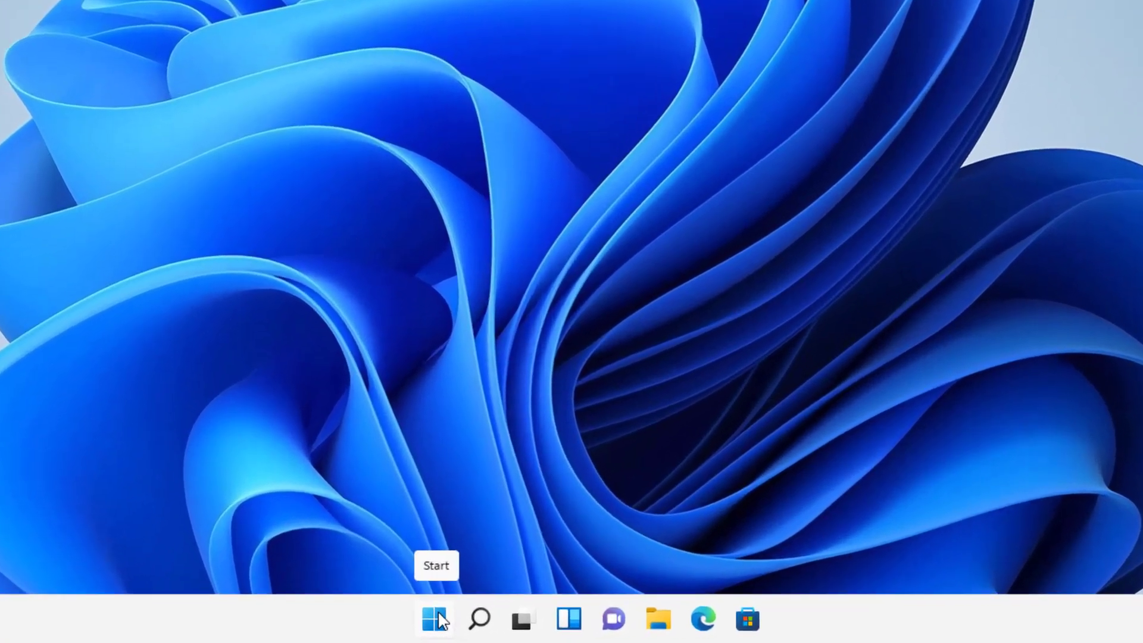
Launch Settings from the Start menu and go to Apps > Apps & features.
{"action": "left_click", "coordinate": [479, 630]}
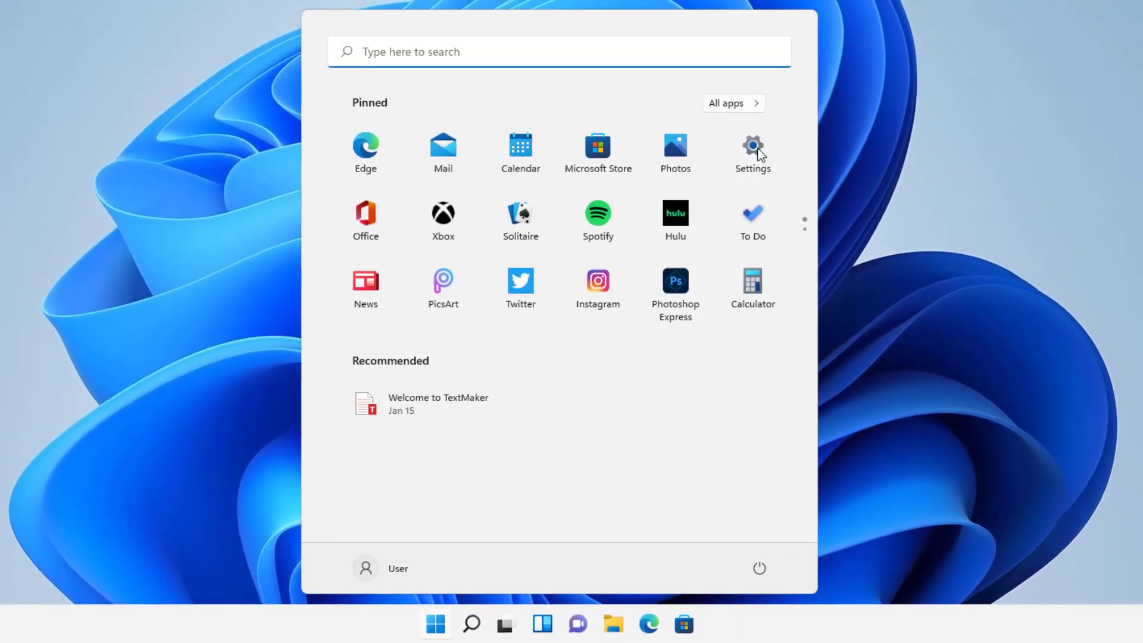
{"action": "left_click", "coordinate": [822, 42]}
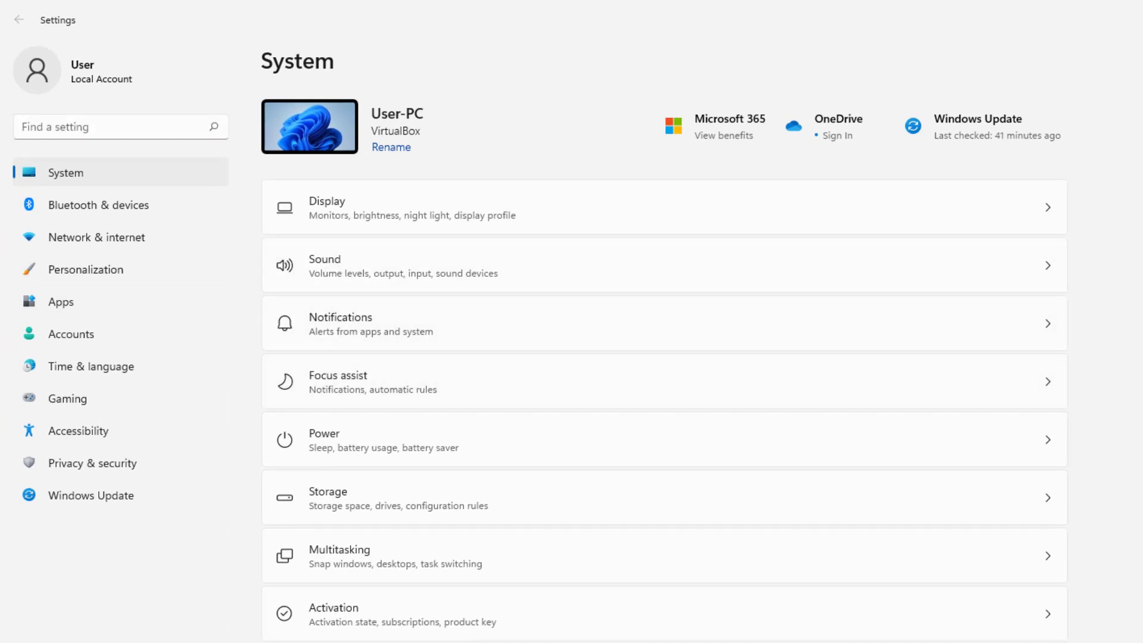
{"action": "left_click", "coordinate": [128, 295]}
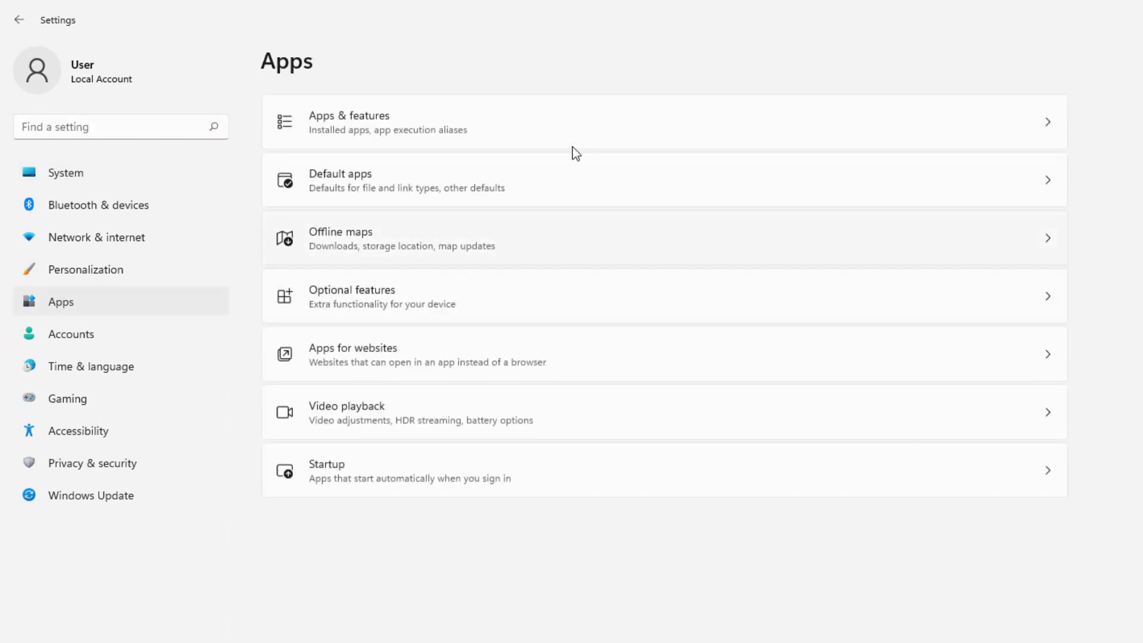
{"action": "left_click", "coordinate": [574, 125]}
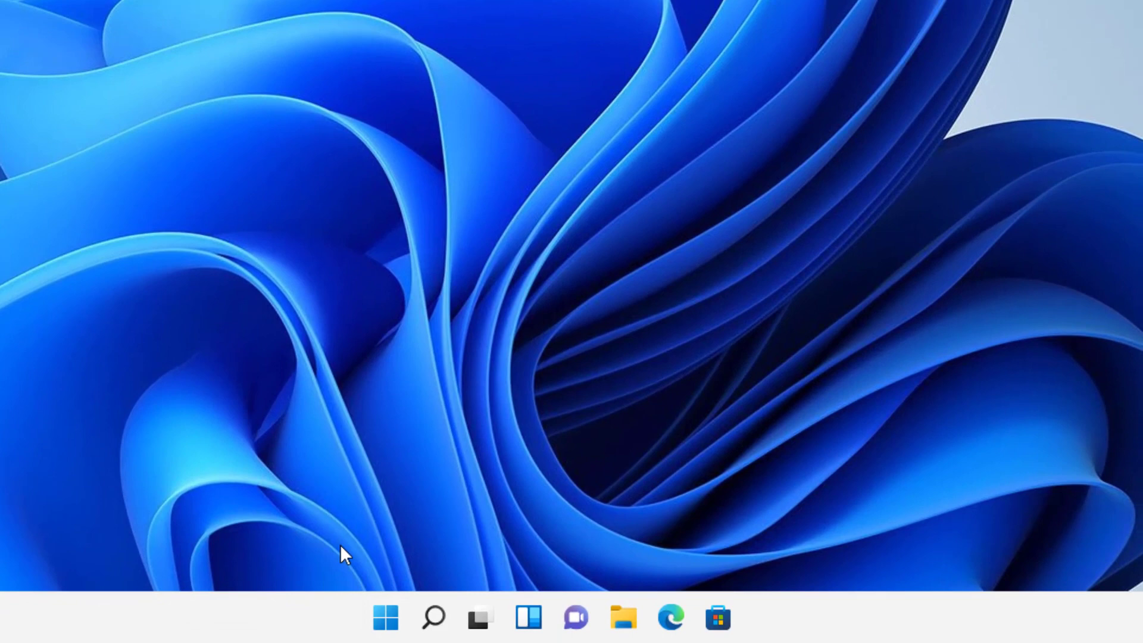
Reopen Apps & features through the Win+X quick-access menu on the Start button.
{"action": "right_click", "coordinate": [386, 618]}
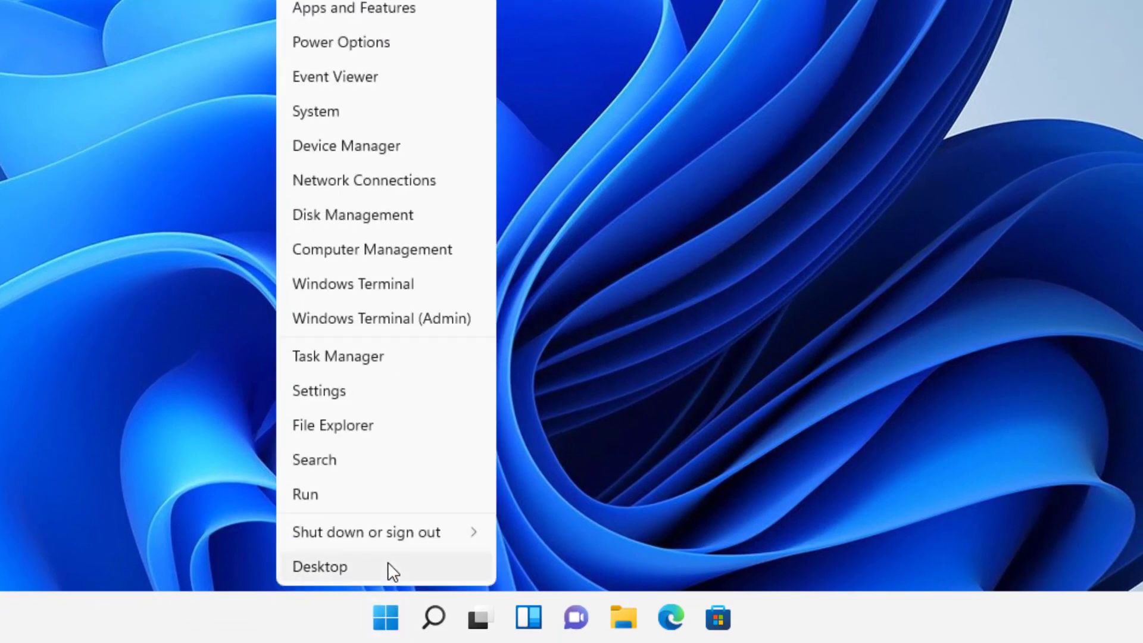
{"action": "left_click", "coordinate": [384, 18]}
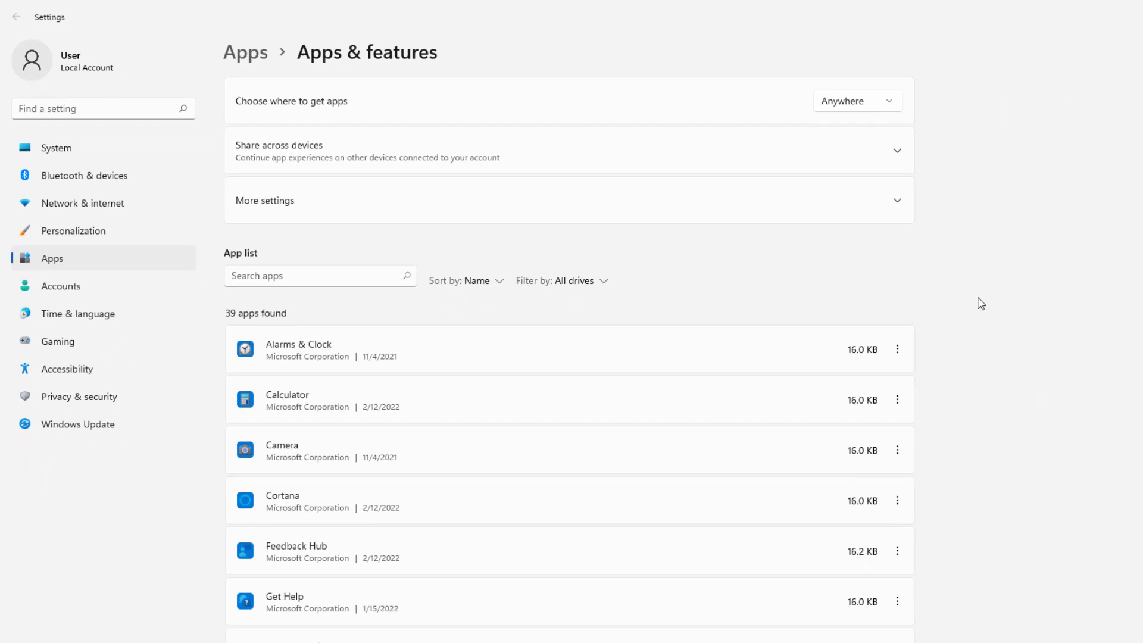
{"action": "scroll", "coordinate": [980, 300], "scroll_direction": "down", "scroll_amount": 10}
{"action": "scroll", "coordinate": [978, 306], "scroll_direction": "down", "scroll_amount": 5}
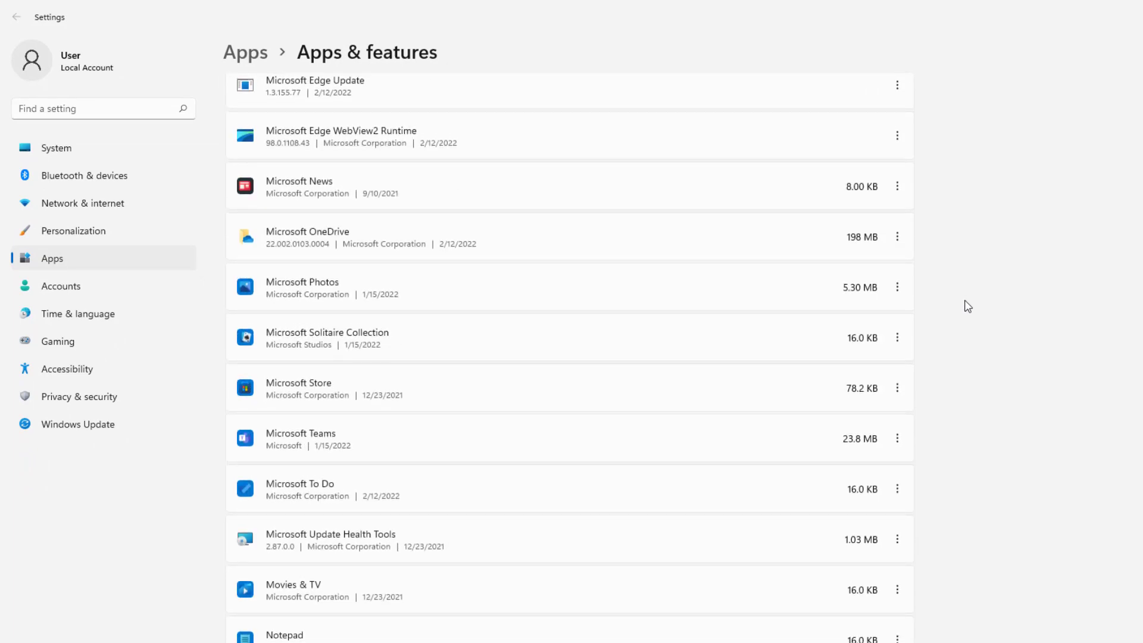
{"action": "scroll", "coordinate": [636, 380], "scroll_direction": "up", "scroll_amount": 5}
{"action": "scroll", "coordinate": [613, 391], "scroll_direction": "up", "scroll_amount": 4}
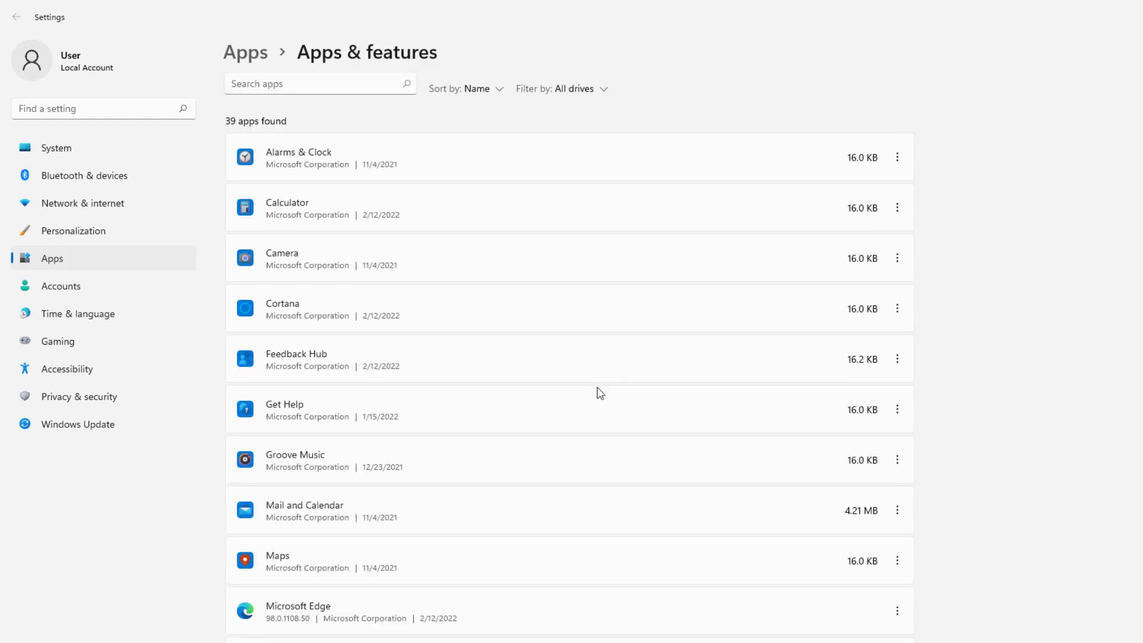
{"action": "scroll", "coordinate": [589, 395], "scroll_direction": "down", "scroll_amount": 8}
{"action": "scroll", "coordinate": [340, 473], "scroll_direction": "down", "scroll_amount": 8}
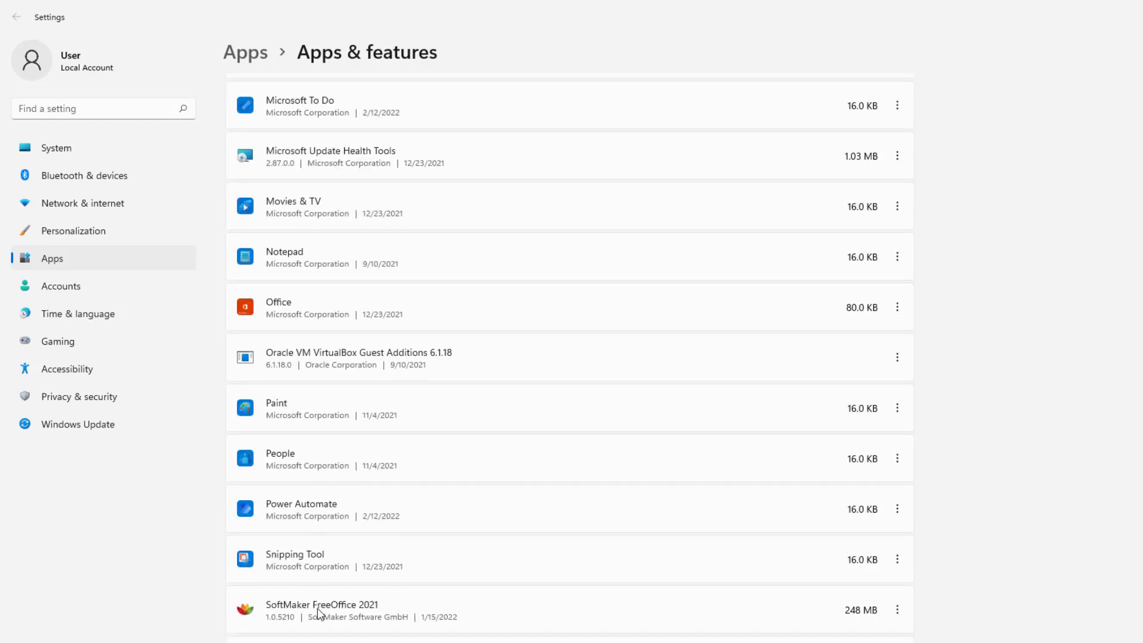
{"action": "scroll", "coordinate": [536, 601], "scroll_direction": "down", "scroll_amount": 2}
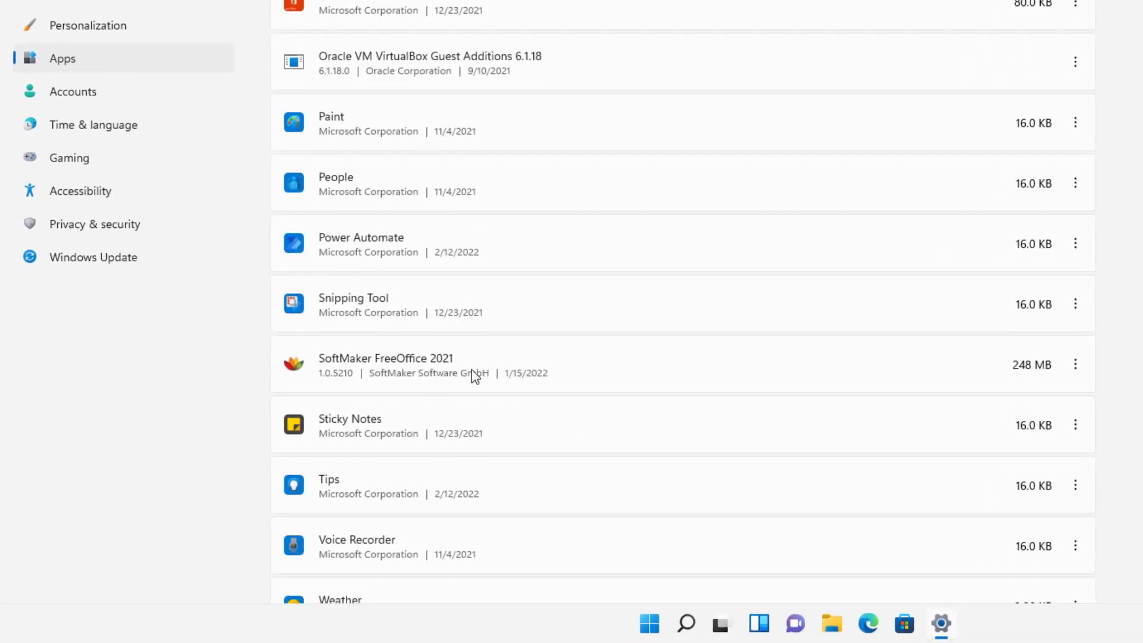
{"action": "scroll", "coordinate": [595, 298], "scroll_direction": "down", "scroll_amount": 5}
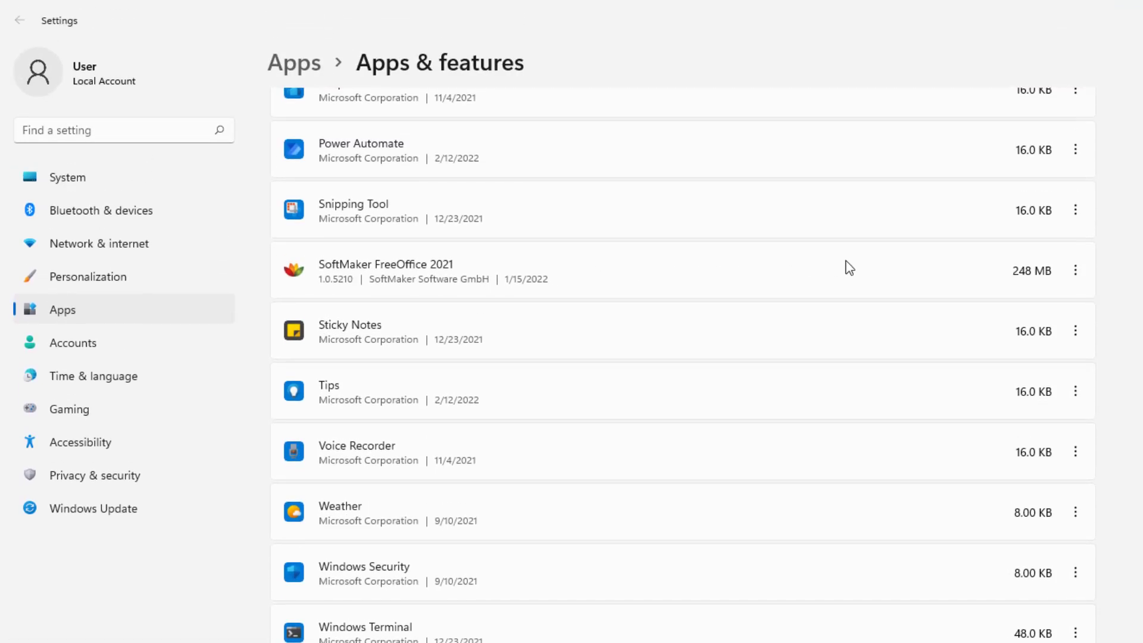
{"action": "left_click", "coordinate": [1078, 277]}
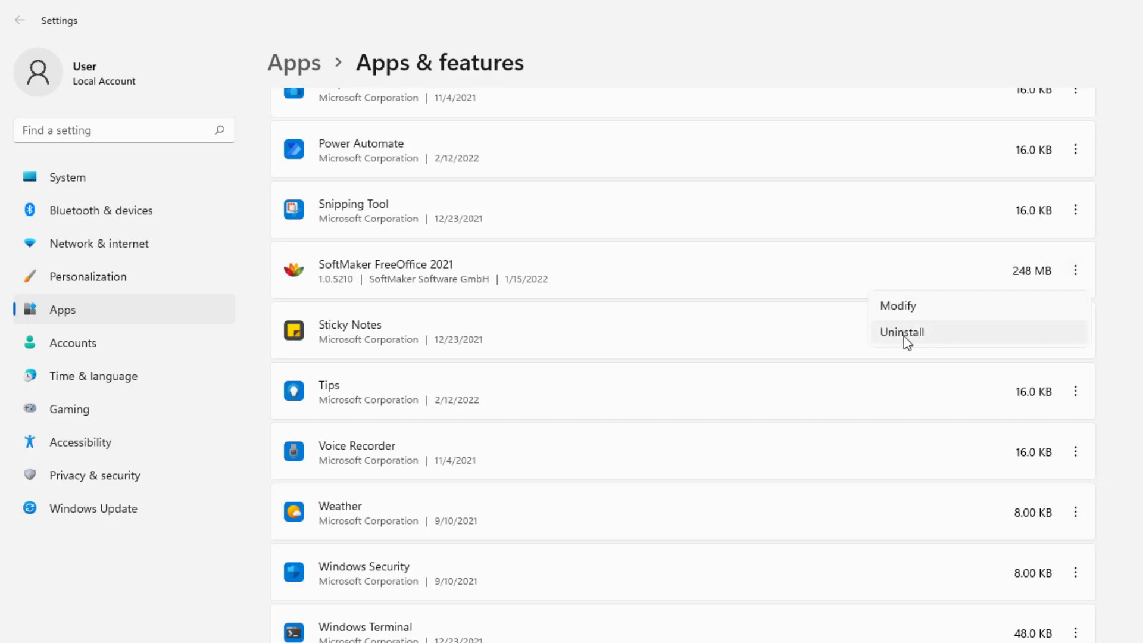
{"action": "left_click", "coordinate": [1128, 292]}
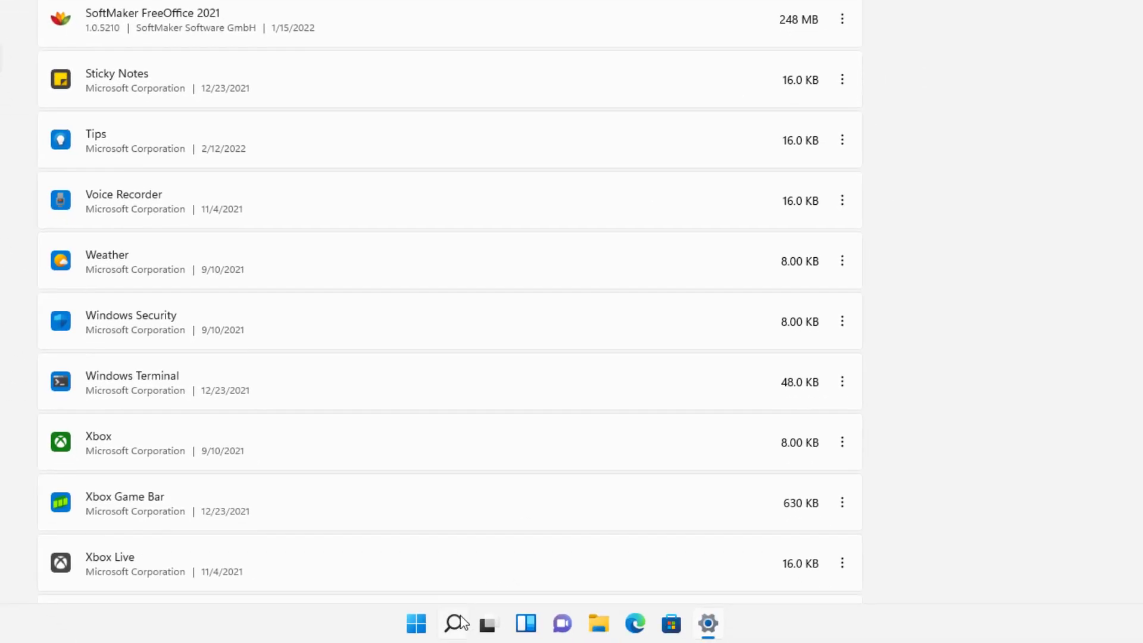
Launch Control Panel by searching for 'control'.
{"action": "left_click", "coordinate": [454, 633]}
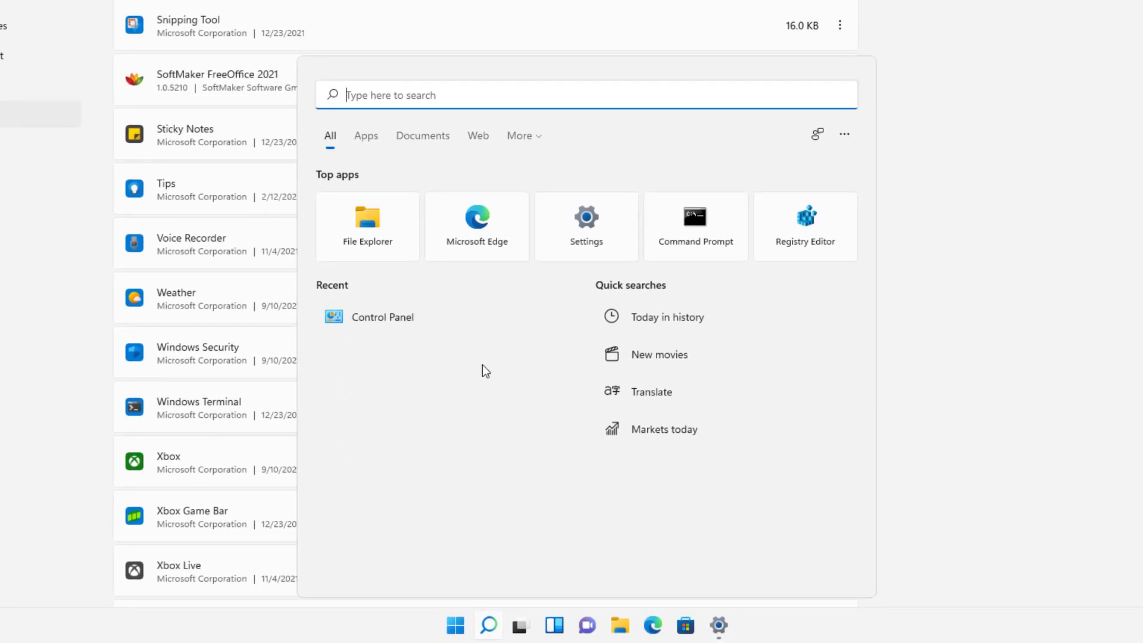
{"action": "type", "text": "control"}
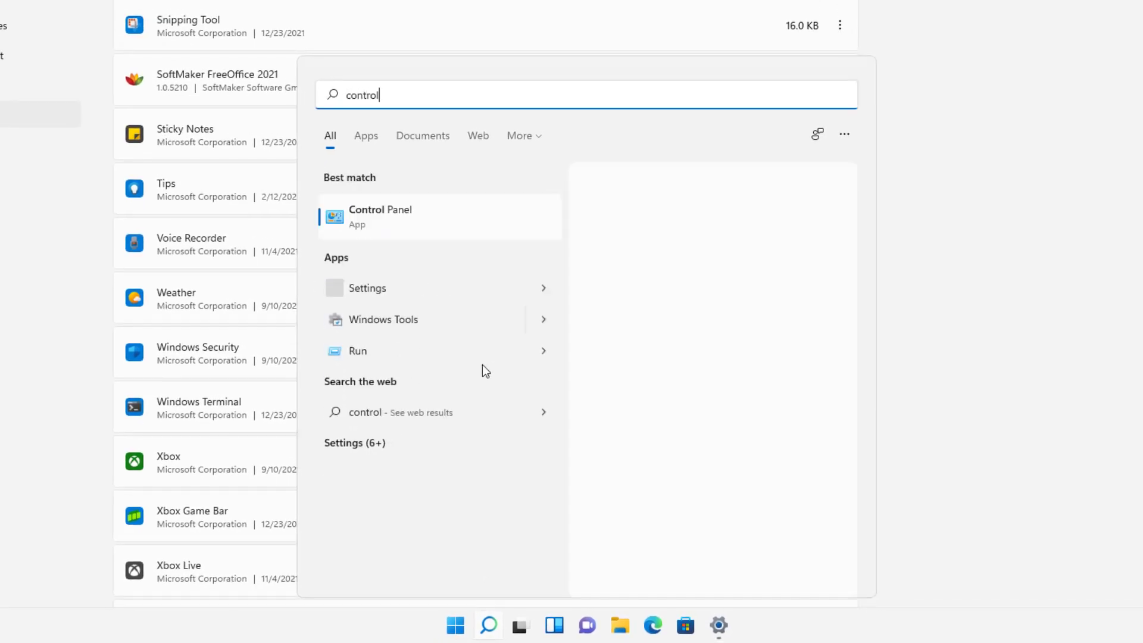
{"action": "left_click", "coordinate": [410, 209]}
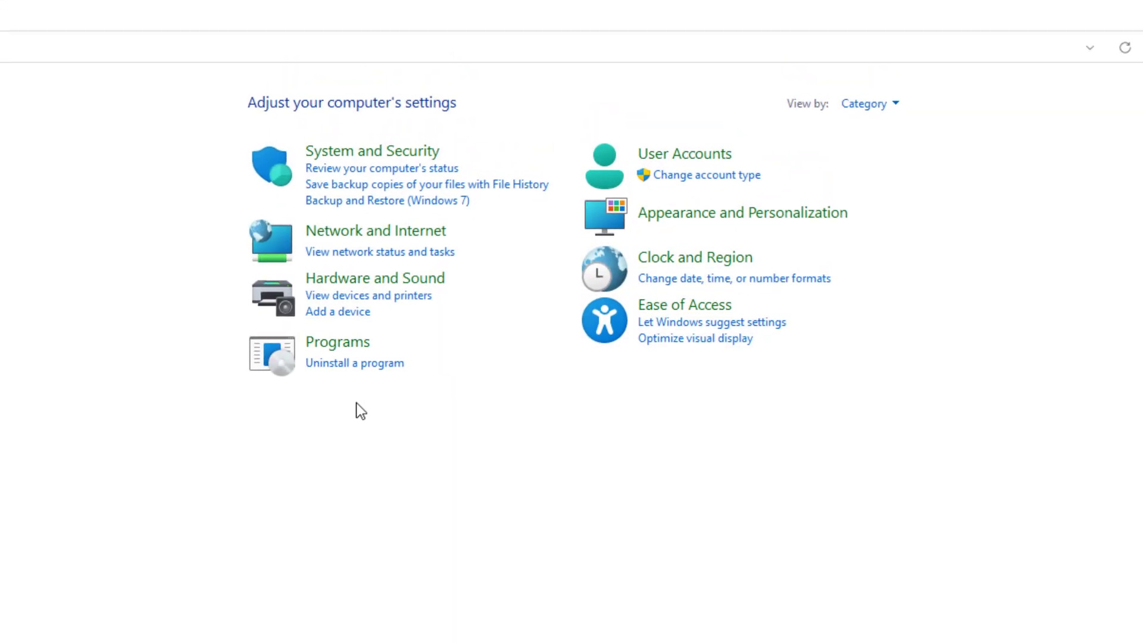
Select SoftMaker FreeOffice 2021 in Programs and Features and choose Uninstall.
{"action": "left_click", "coordinate": [360, 349]}
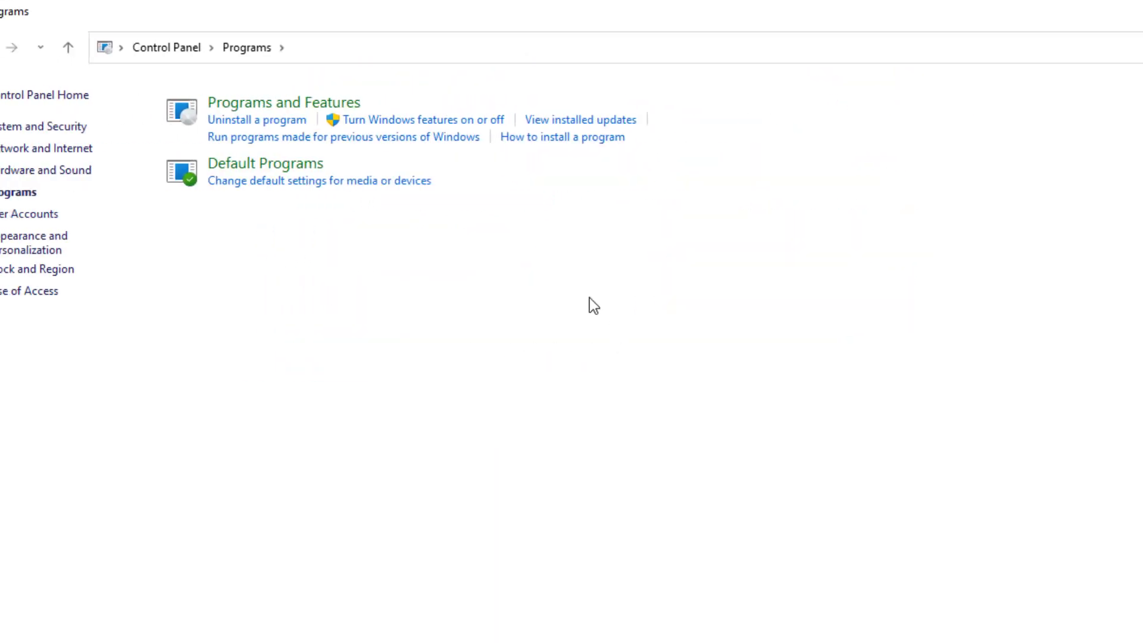
{"action": "left_click", "coordinate": [352, 108]}
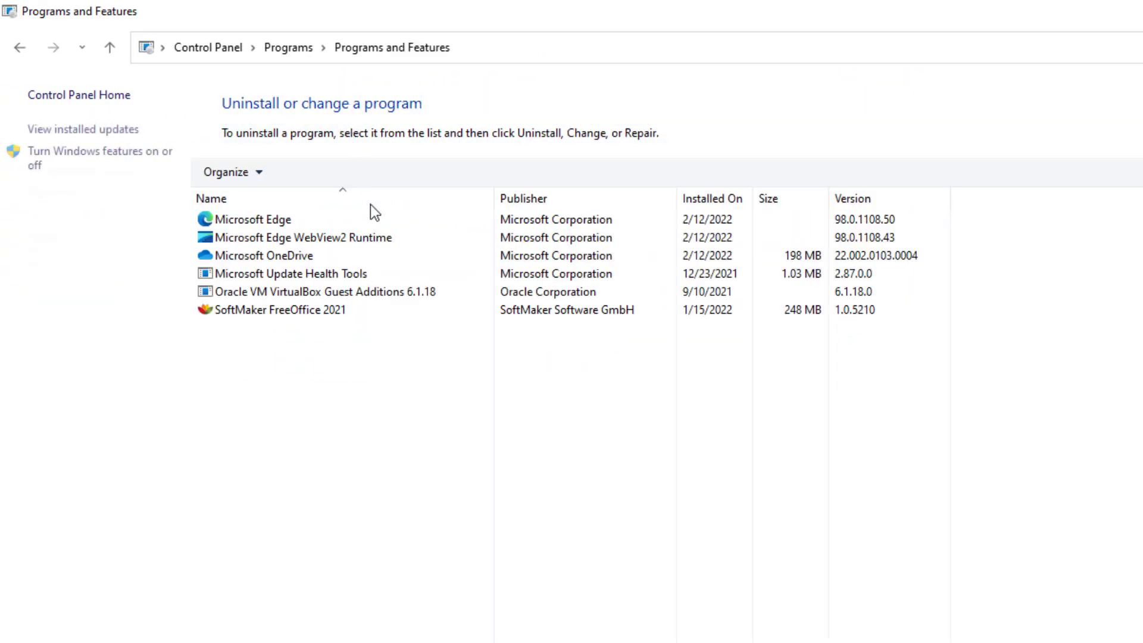
{"action": "left_click", "coordinate": [285, 317]}
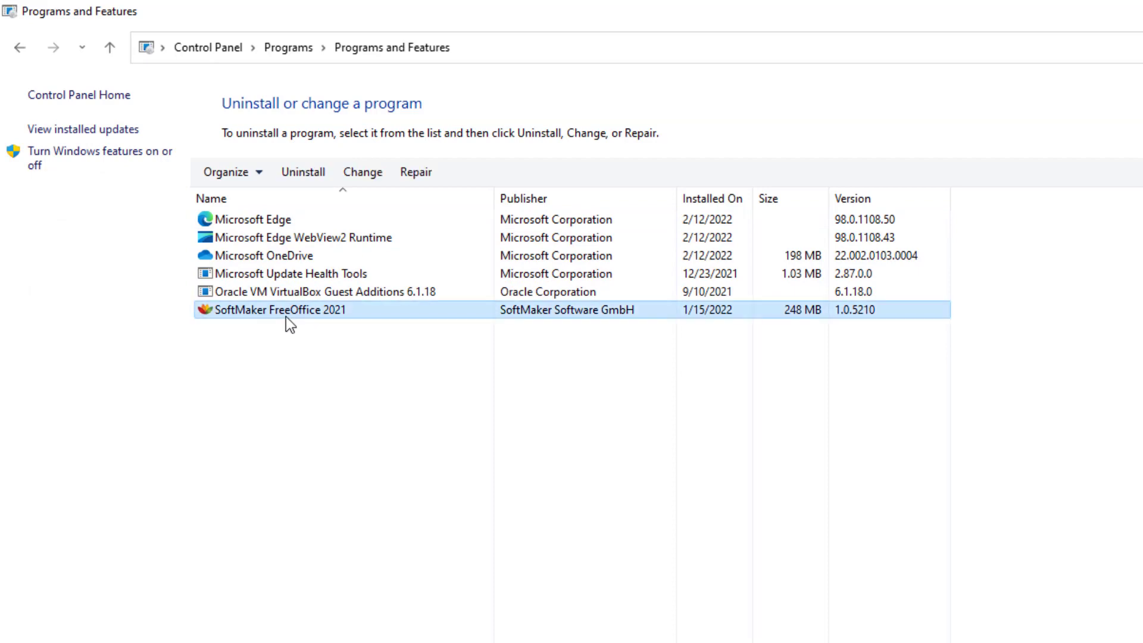
{"action": "left_click", "coordinate": [315, 172]}
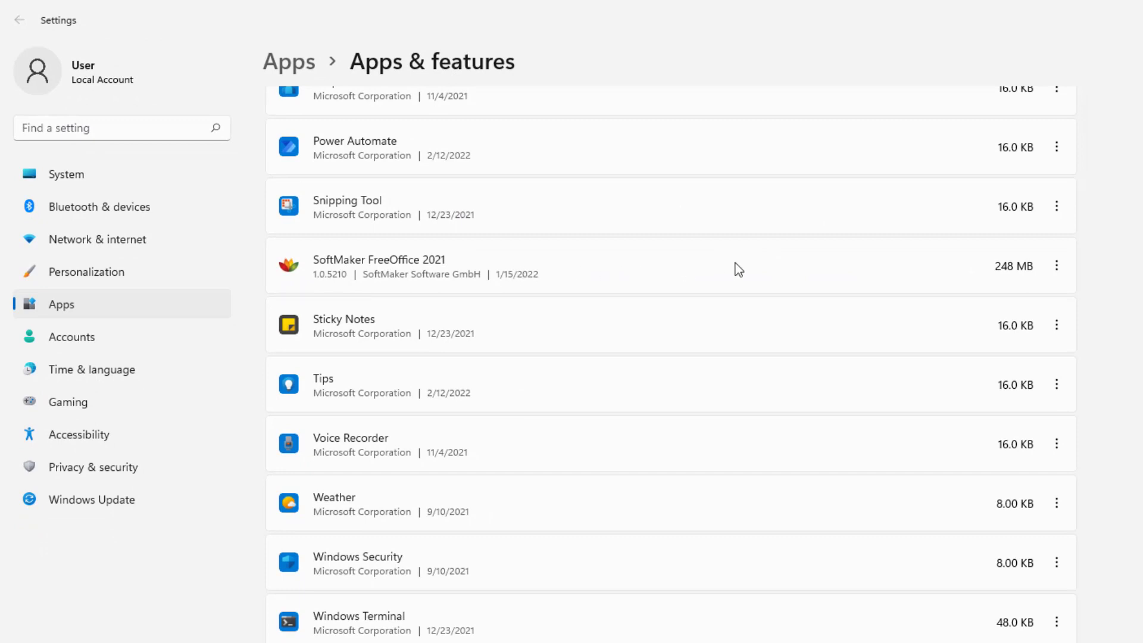
Uninstall SoftMaker FreeOffice 2021 from its three-dot menu and confirm the removal.
{"action": "left_click", "coordinate": [1057, 269]}
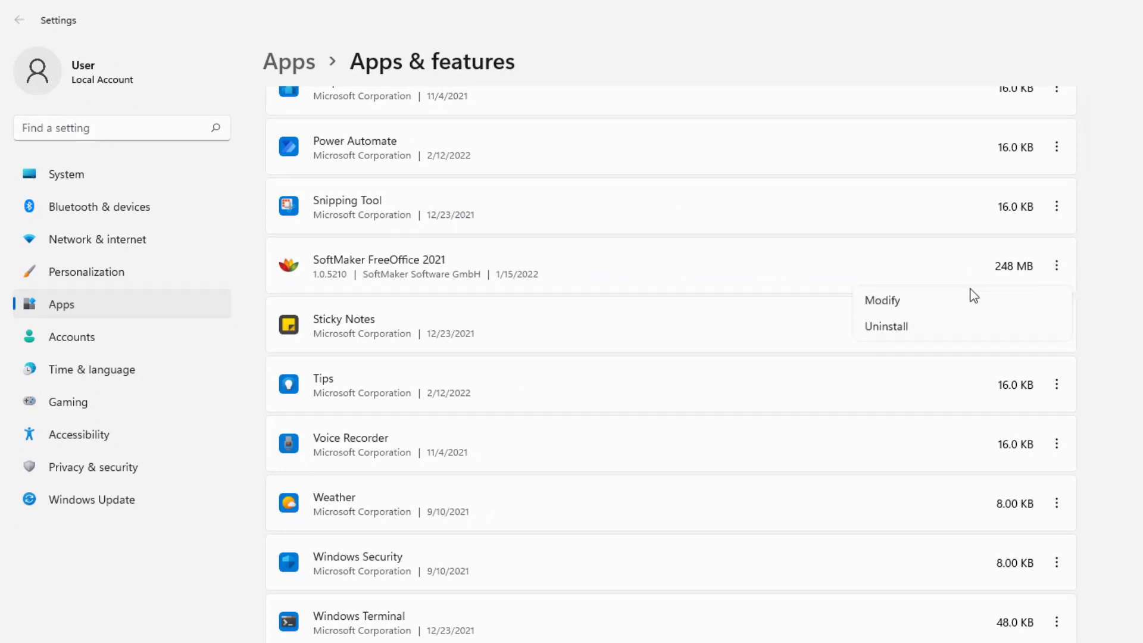
{"action": "left_click", "coordinate": [913, 329]}
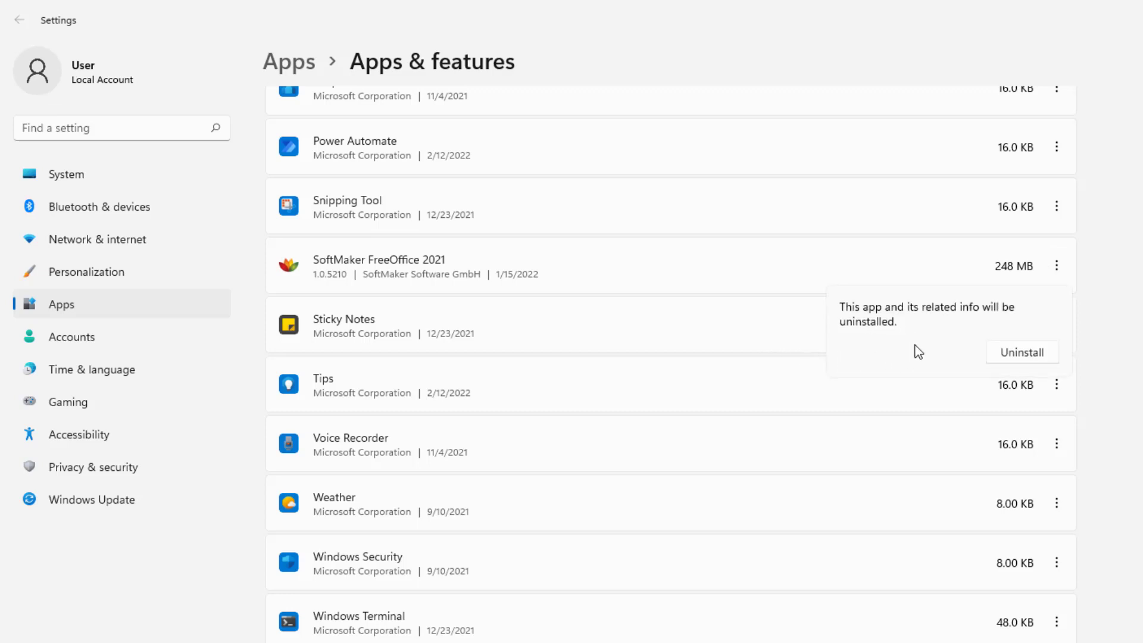
{"action": "left_click", "coordinate": [1034, 356]}
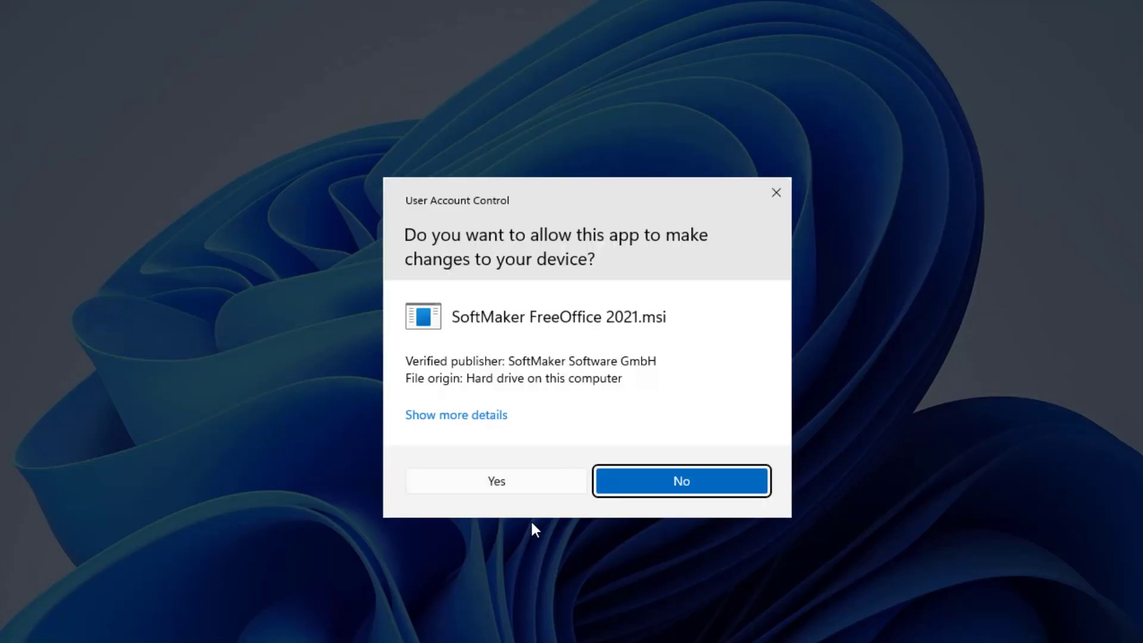
Allow the SoftMaker FreeOffice 2021.msi installer in the User Account Control prompt.
{"action": "left_click", "coordinate": [515, 489]}
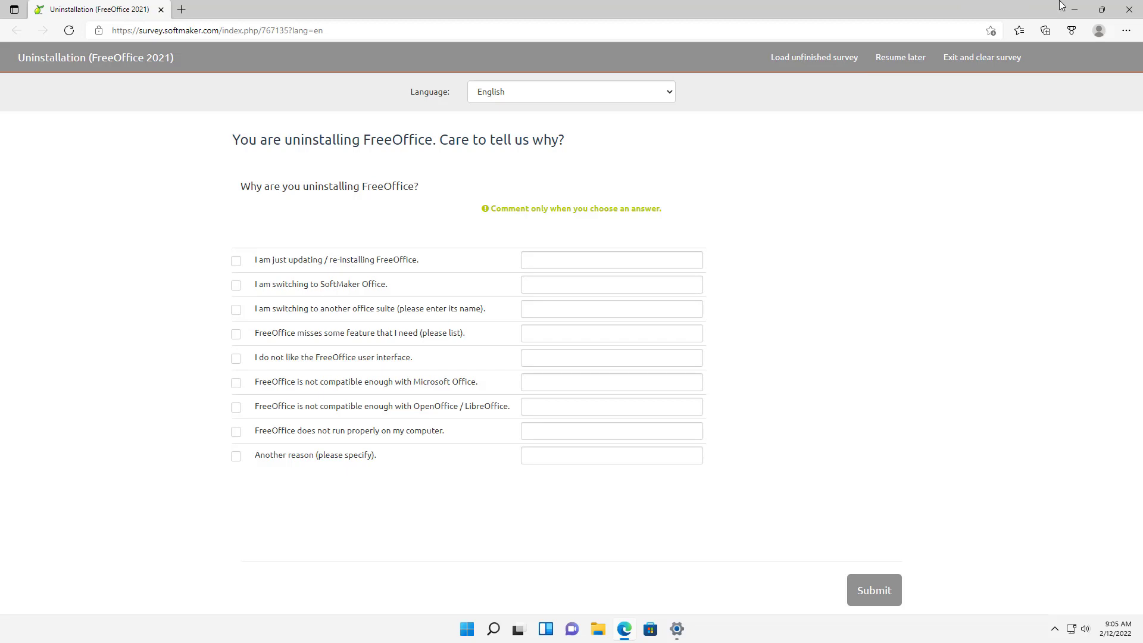
Close the Edge window showing SoftMaker's uninstall survey.
{"action": "left_click", "coordinate": [1129, 9]}
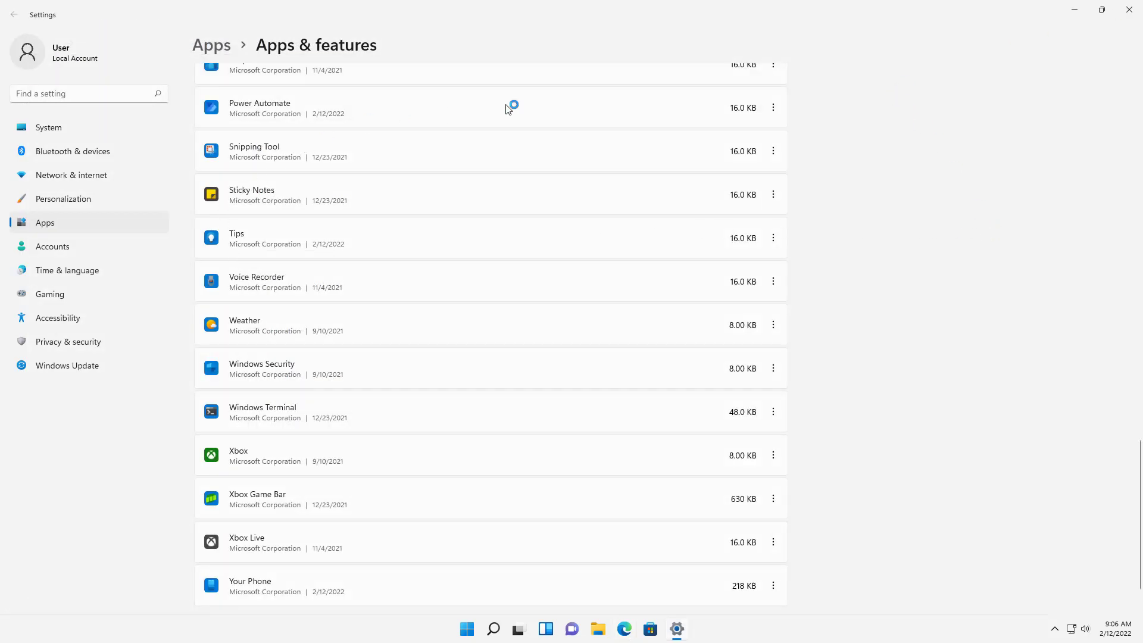
Close Settings, check the desktop icons for FreeOffice, and bring up the Start menu.
{"action": "left_click", "coordinate": [1128, 9]}
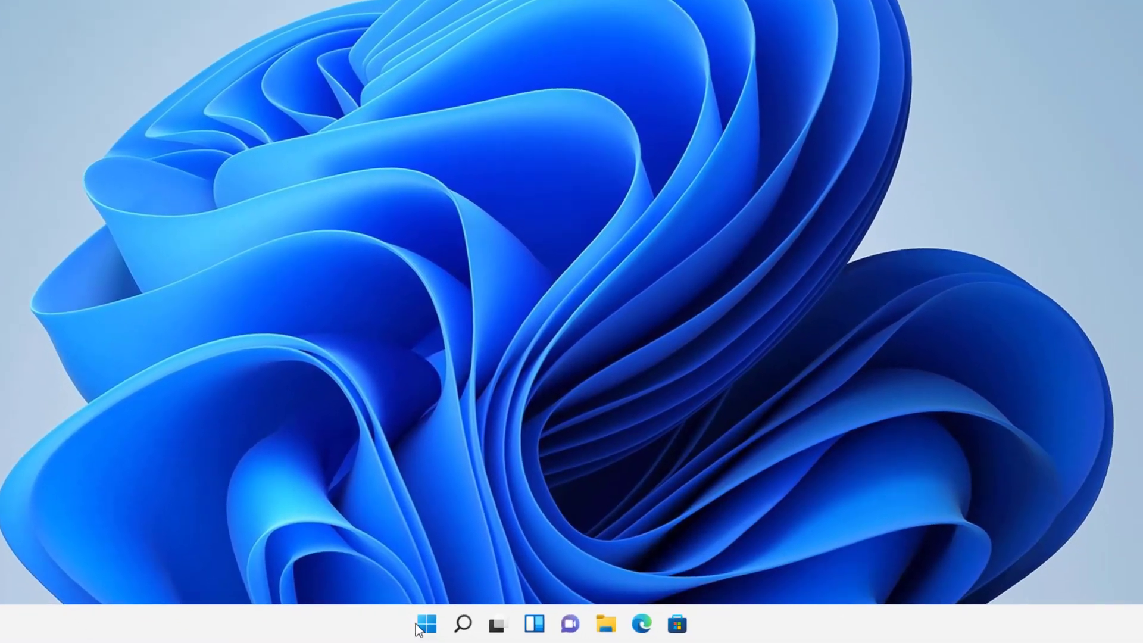
{"action": "left_click", "coordinate": [425, 623]}
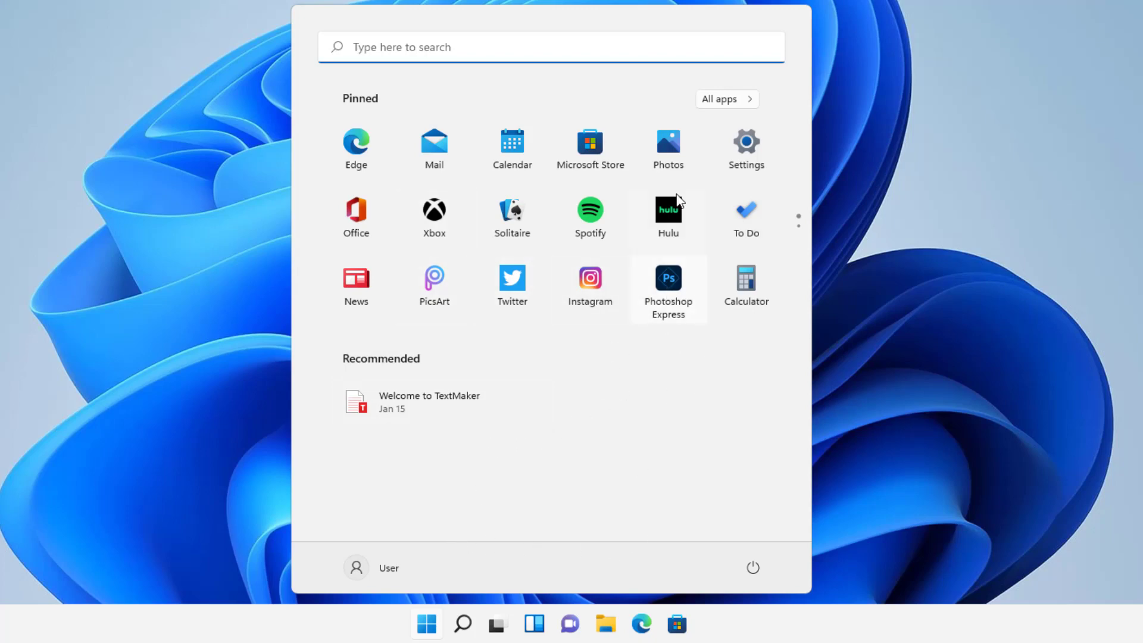
Scroll through All apps to confirm no FreeOffice entries remain, then dismiss the Start menu.
{"action": "left_click", "coordinate": [721, 101]}
{"action": "scroll", "coordinate": [541, 222], "scroll_direction": "down", "scroll_amount": 6}
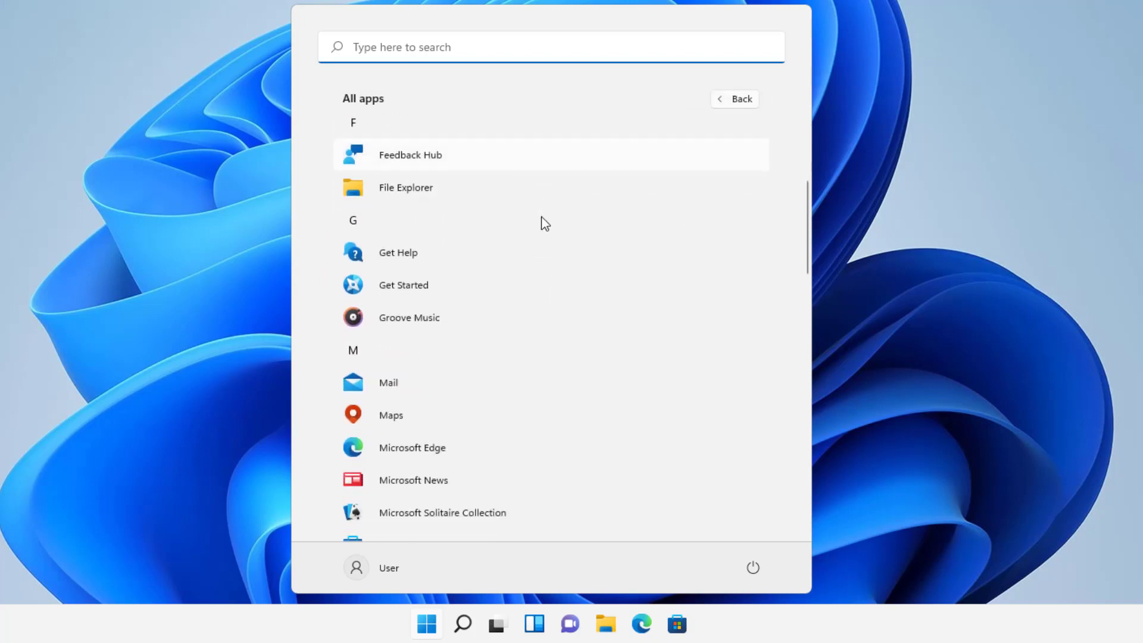
{"action": "scroll", "coordinate": [494, 321], "scroll_direction": "down", "scroll_amount": 6}
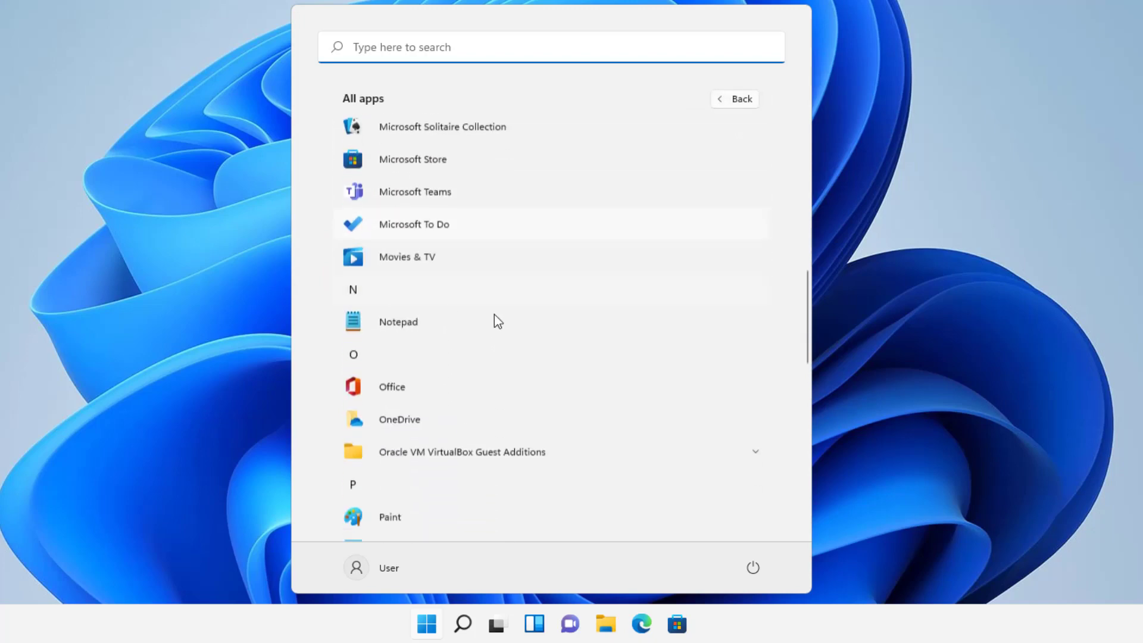
{"action": "scroll", "coordinate": [494, 336], "scroll_direction": "down", "scroll_amount": 8}
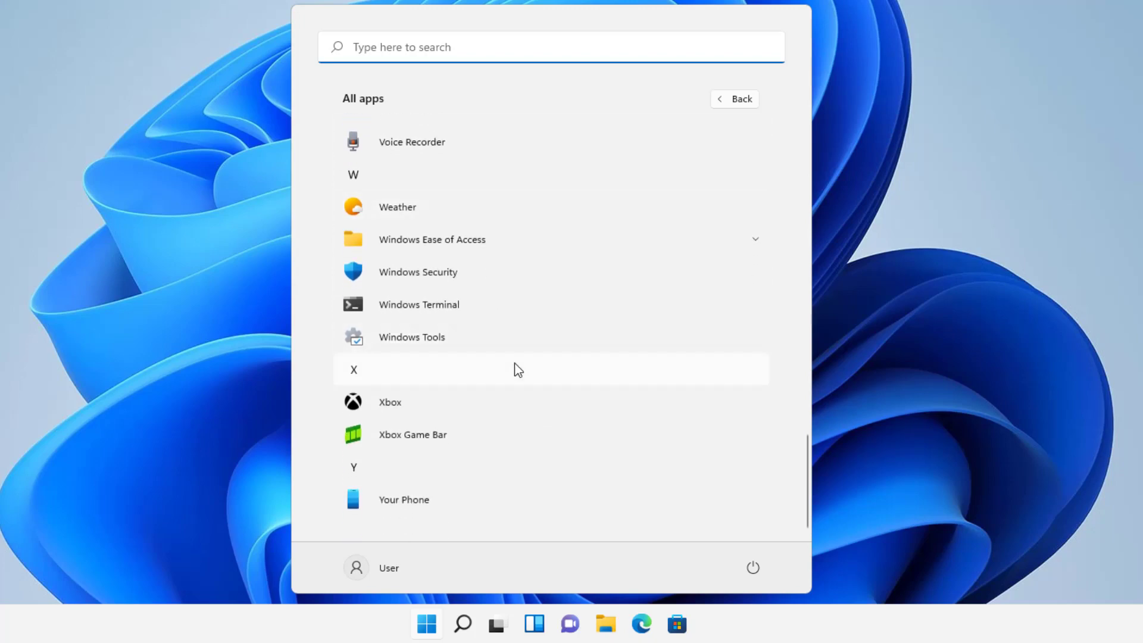
{"action": "scroll", "coordinate": [505, 327], "scroll_direction": "up", "scroll_amount": 3}
{"action": "scroll", "coordinate": [502, 314], "scroll_direction": "up", "scroll_amount": 10}
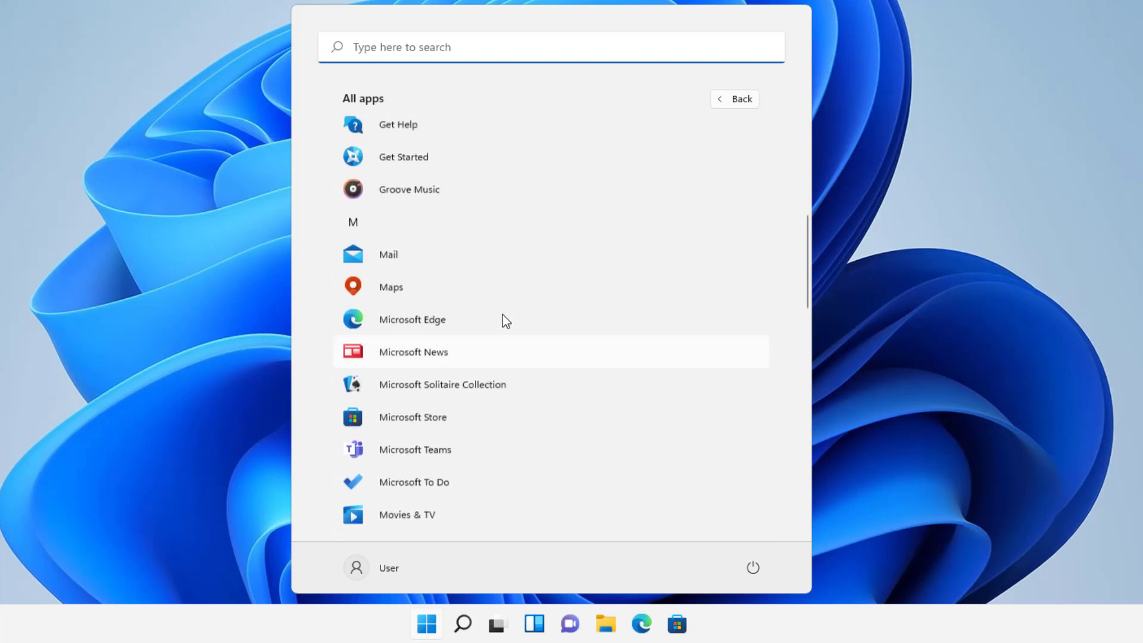
{"action": "scroll", "coordinate": [494, 313], "scroll_direction": "up", "scroll_amount": 2}
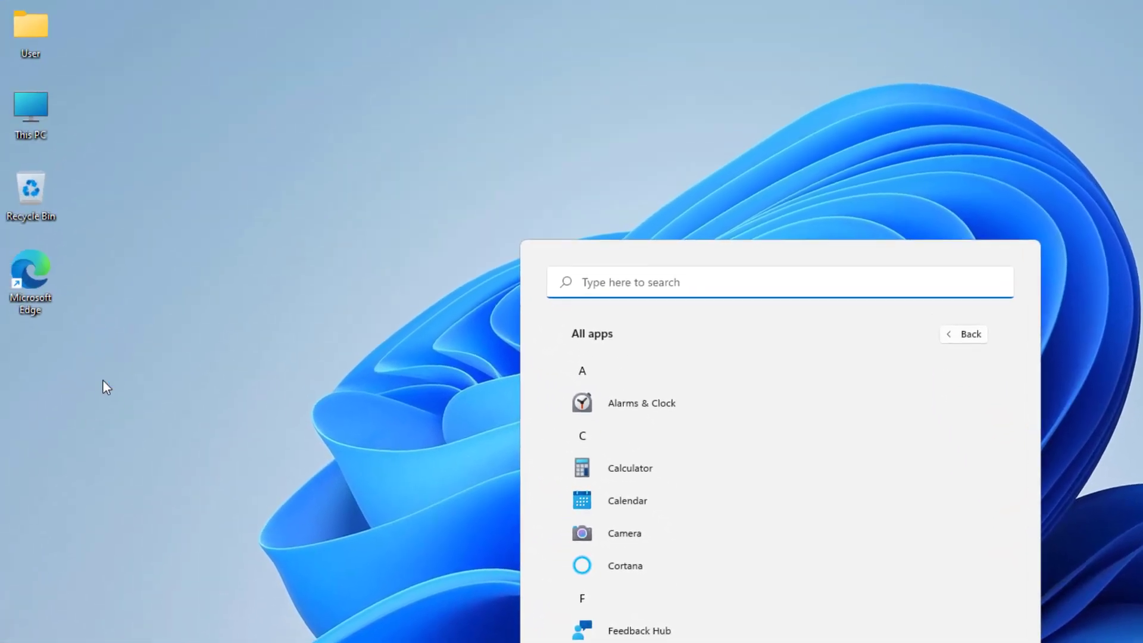
{"action": "left_click", "coordinate": [103, 380]}
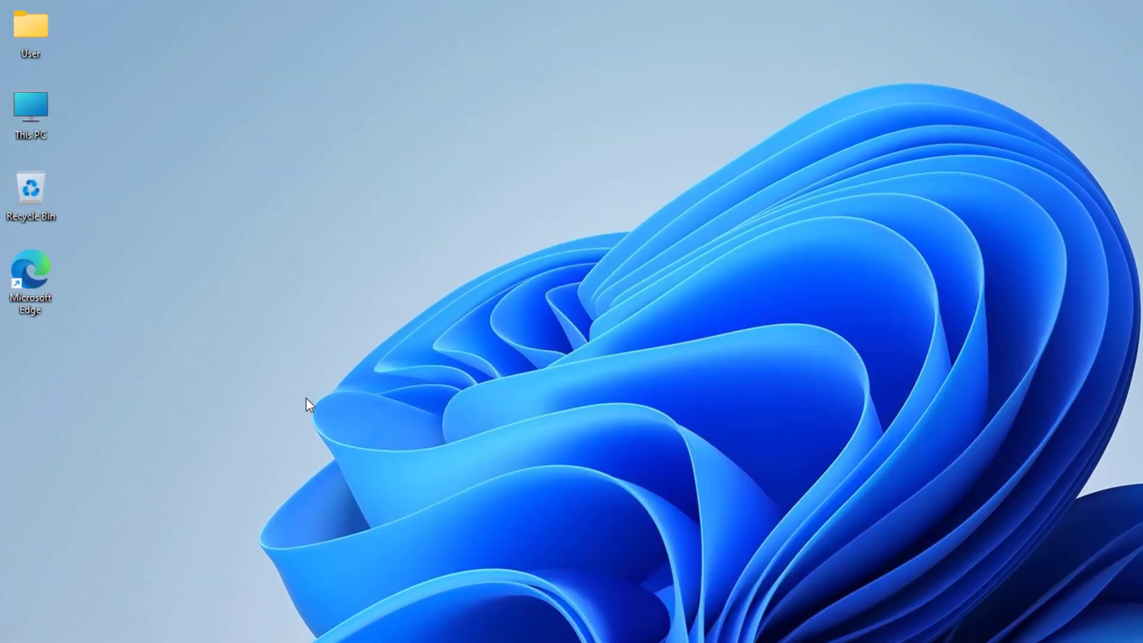
{"action": "left_click_drag", "start_coordinate": [184, 334], "coordinate": [3, 637]}
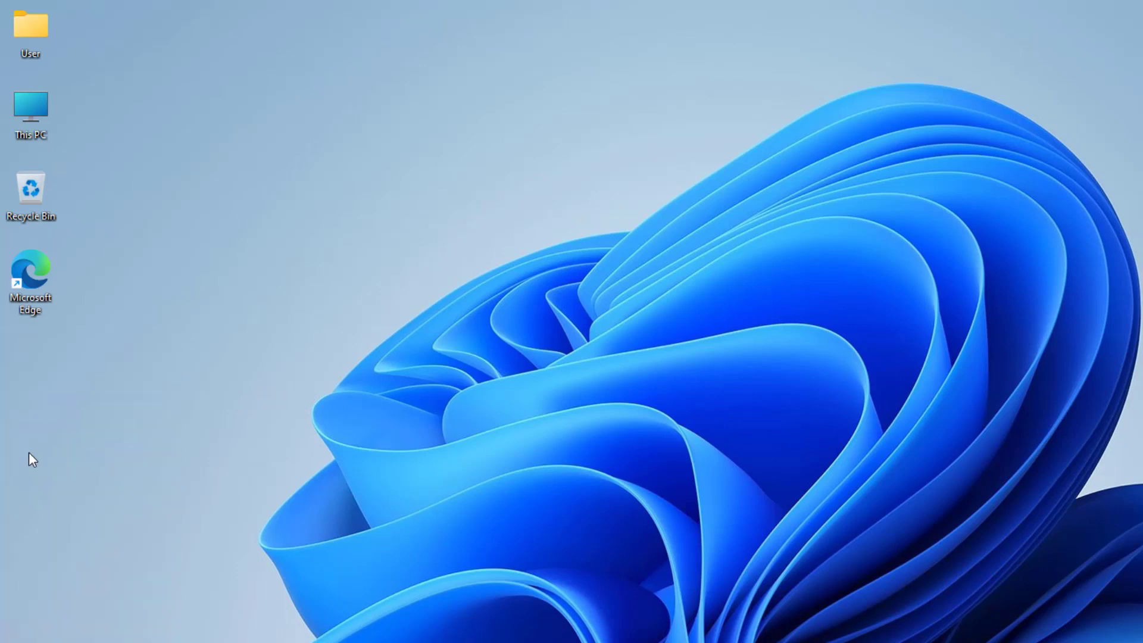
{"action": "right_click", "coordinate": [32, 308]}
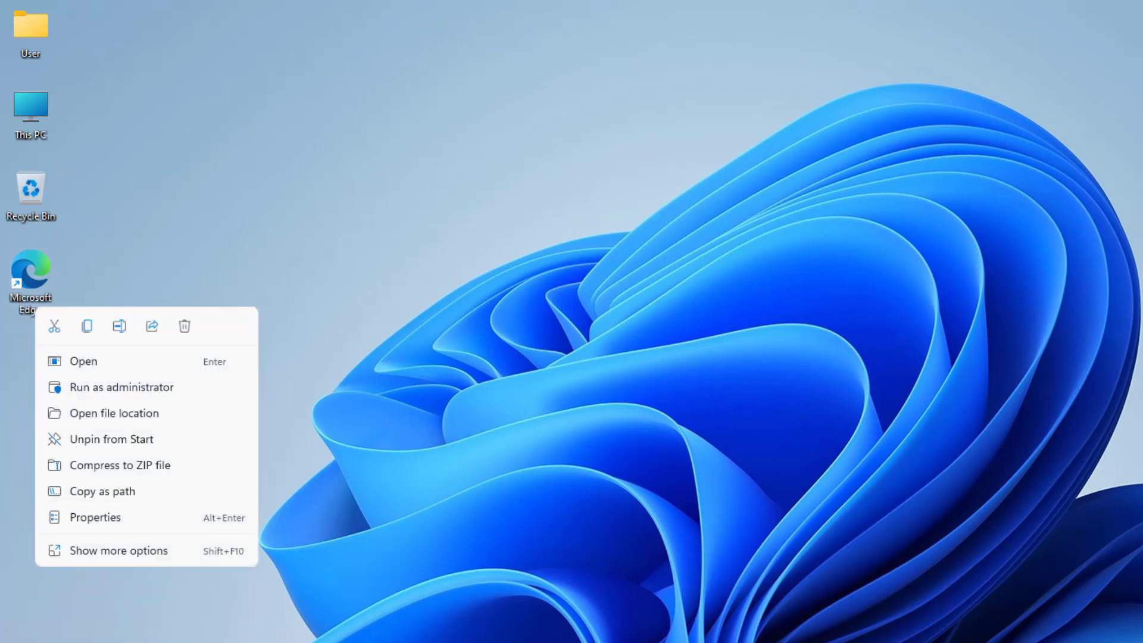
{"action": "key", "text": "Escape"}
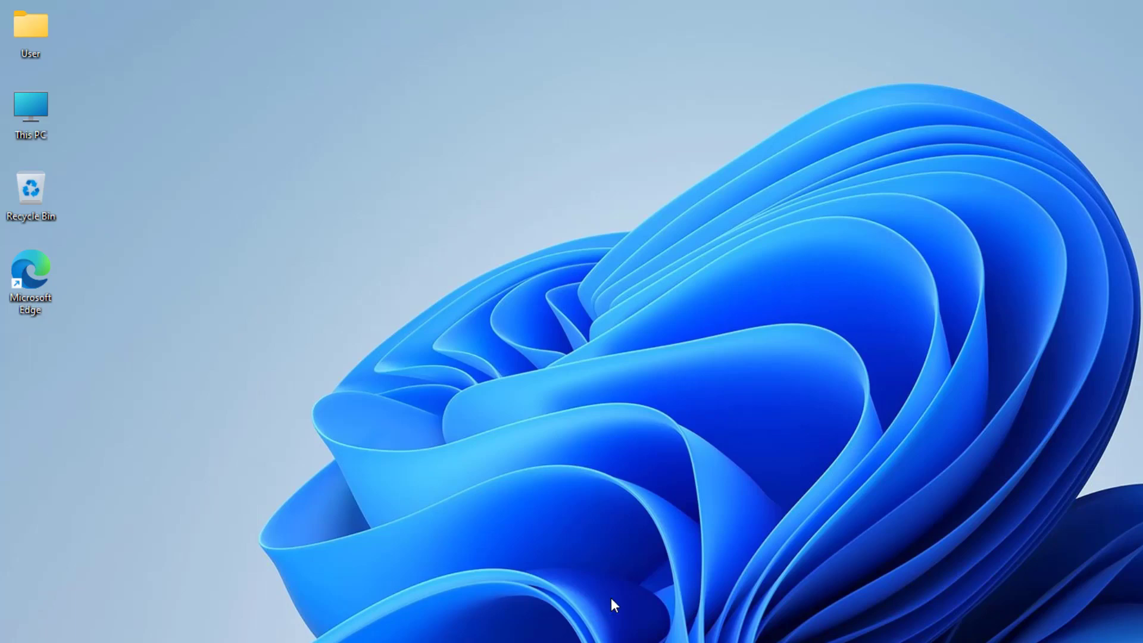